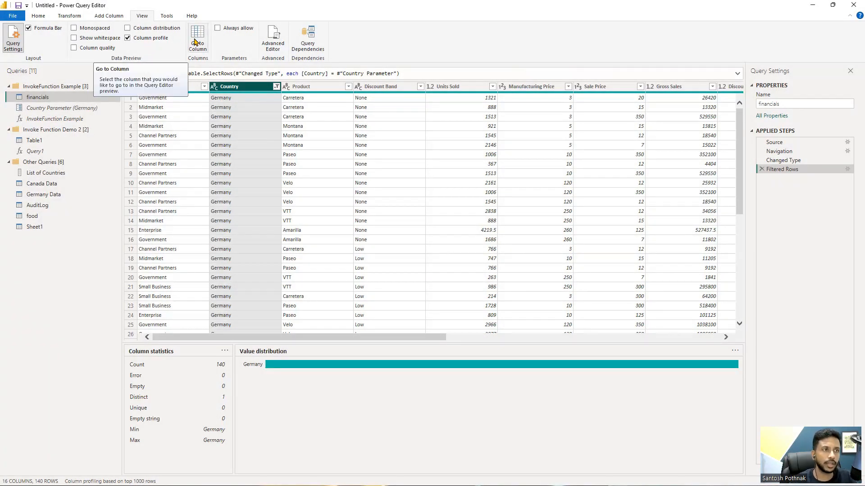
{"action": "left_click", "coordinate": [77, 18]}
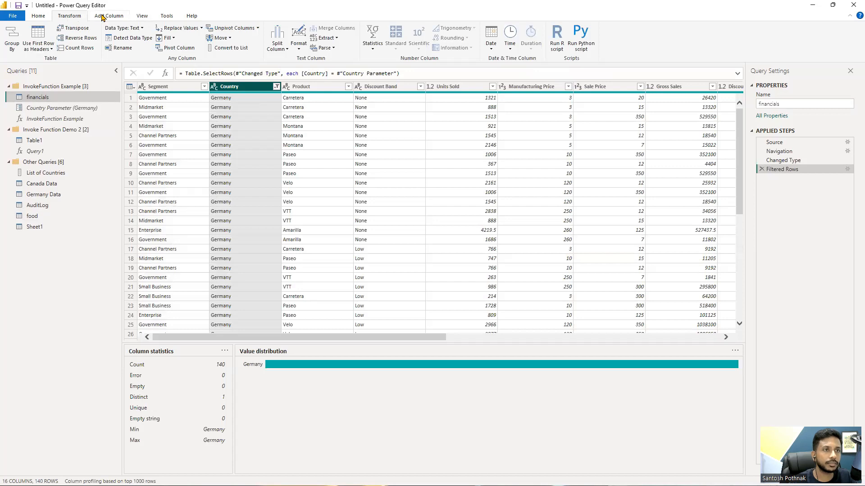
{"action": "left_click", "coordinate": [42, 19]}
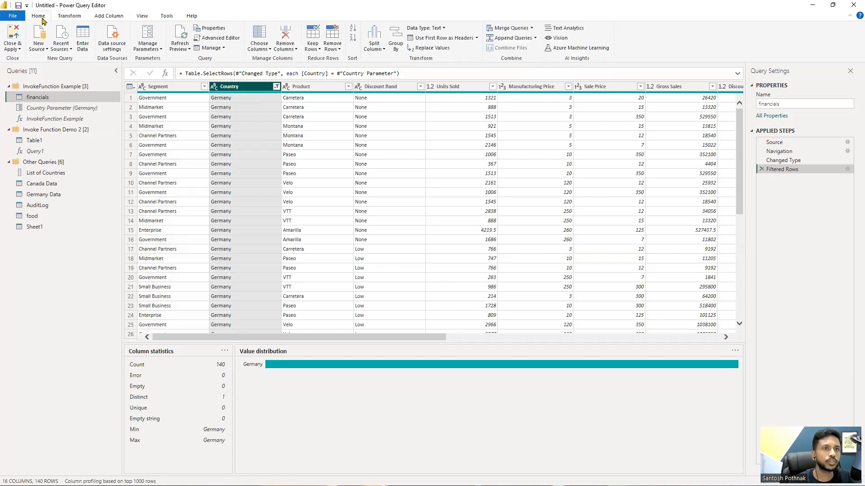
{"action": "left_click", "coordinate": [259, 46]}
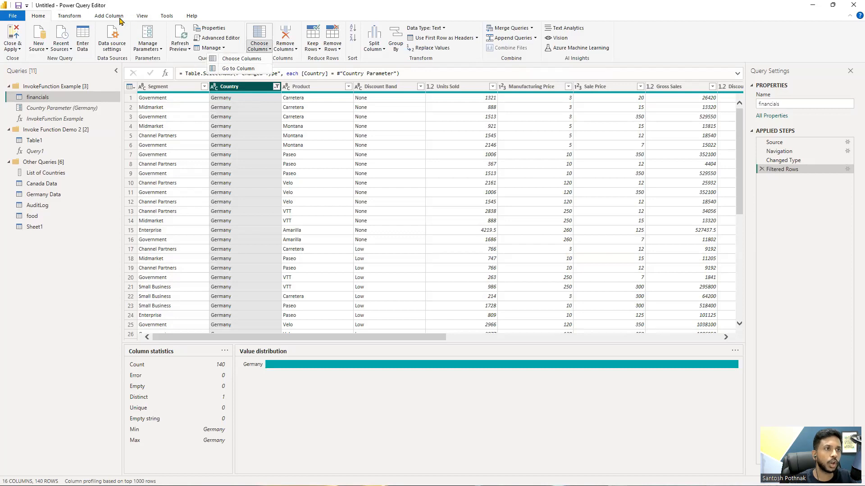
Go to the Gross Sales column of the financials query.
{"action": "left_click", "coordinate": [141, 16]}
{"action": "left_click", "coordinate": [200, 44]}
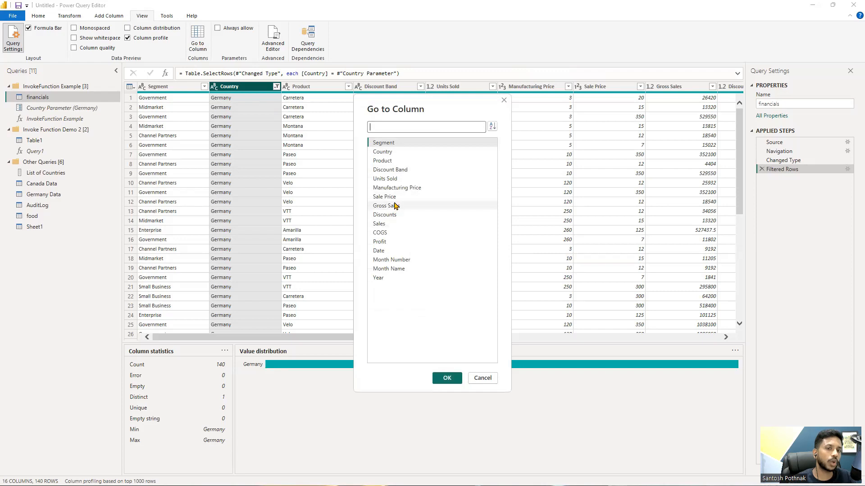
{"action": "left_click", "coordinate": [395, 206]}
{"action": "left_click", "coordinate": [442, 379]}
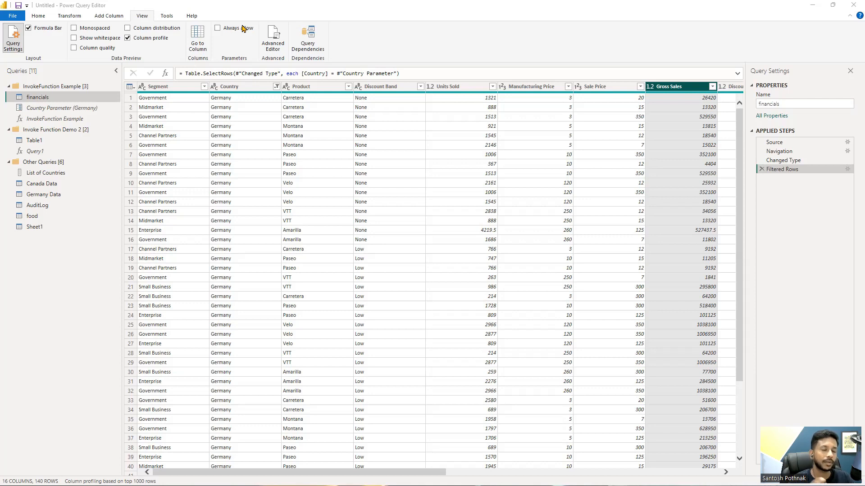
Collapse the InvokeFunction Example, Invoke Function Demo 2 and Other Queries groups.
{"action": "left_click", "coordinate": [8, 86]}
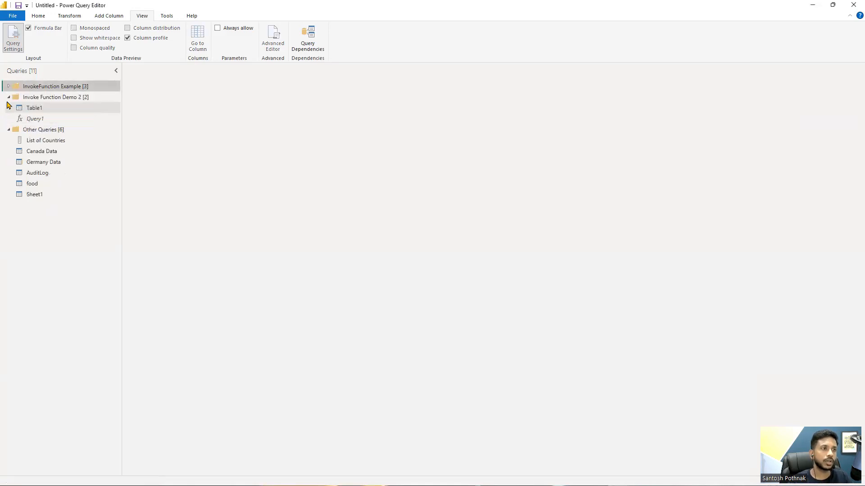
{"action": "left_click", "coordinate": [8, 97]}
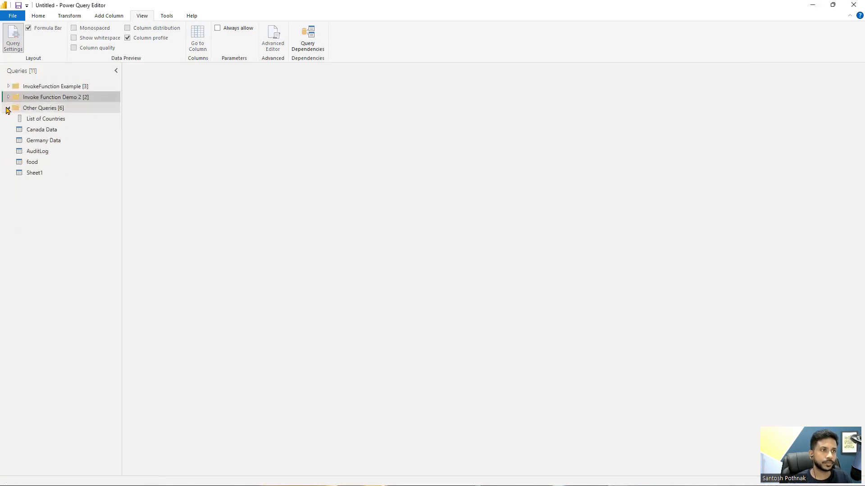
{"action": "left_click", "coordinate": [8, 108]}
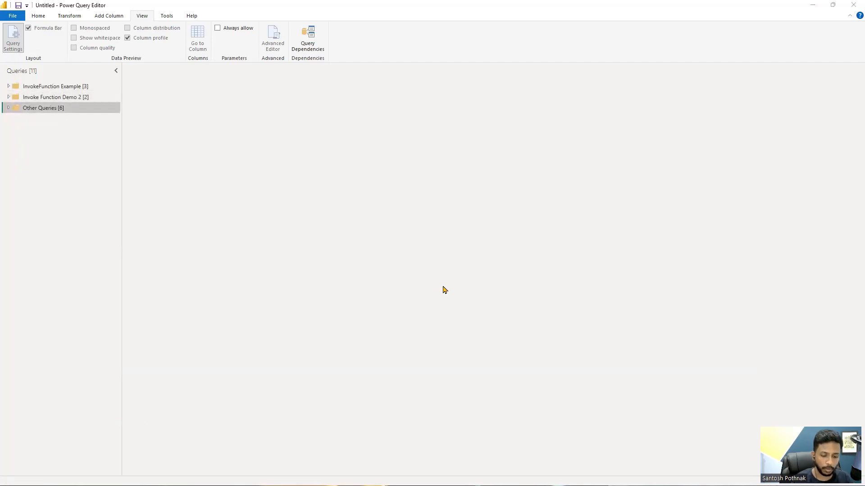
Launch a new Power BI Desktop instance and open its Power Query Editor to transform data.
{"action": "key", "text": "super"}
{"action": "type", "text": "power bi"}
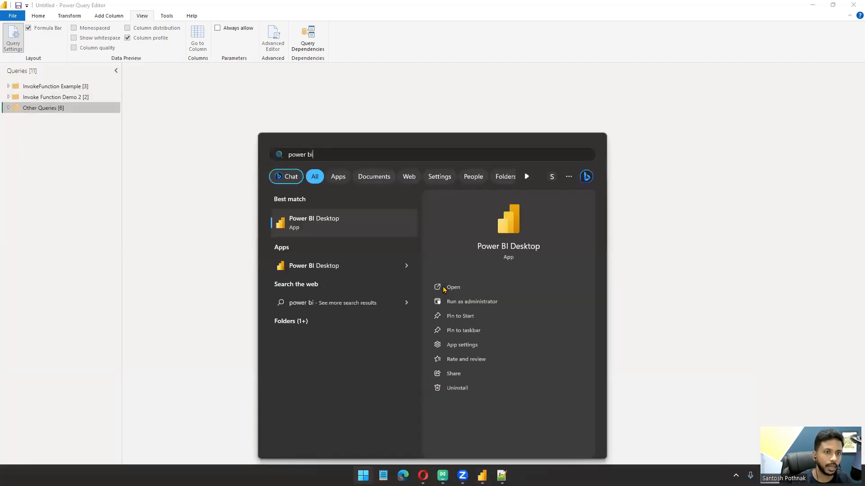
{"action": "left_click", "coordinate": [452, 288]}
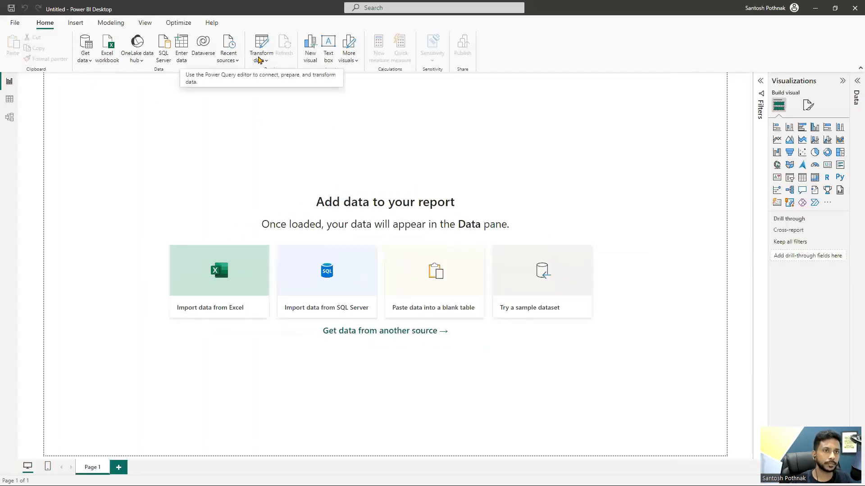
{"action": "left_click", "coordinate": [259, 65]}
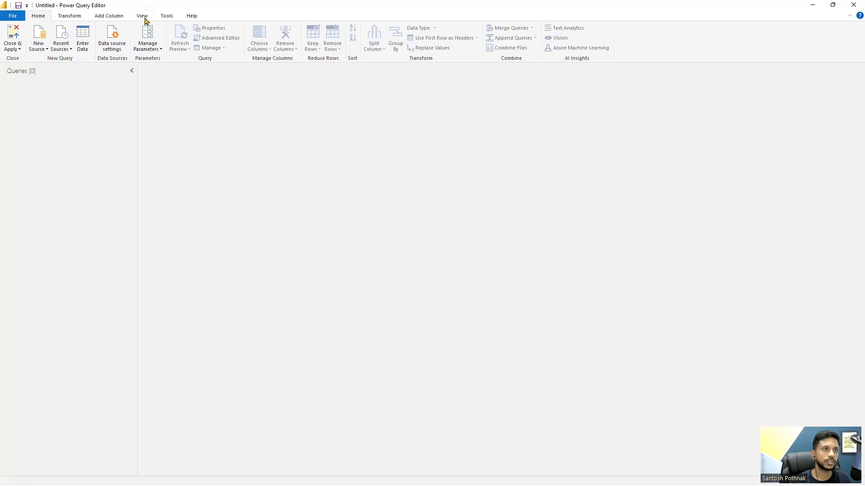
Make sure parameters are always allowed, and start a new SQL Server database source.
{"action": "left_click", "coordinate": [144, 18]}
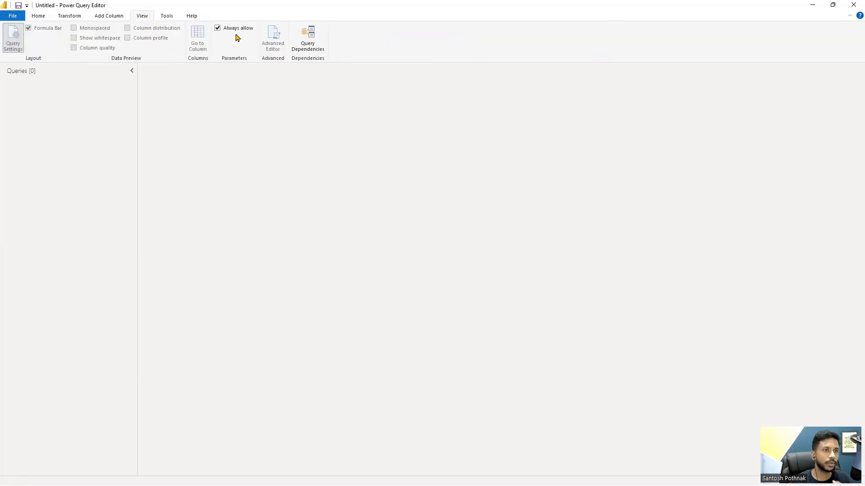
{"action": "left_click", "coordinate": [44, 15]}
{"action": "left_click", "coordinate": [44, 52]}
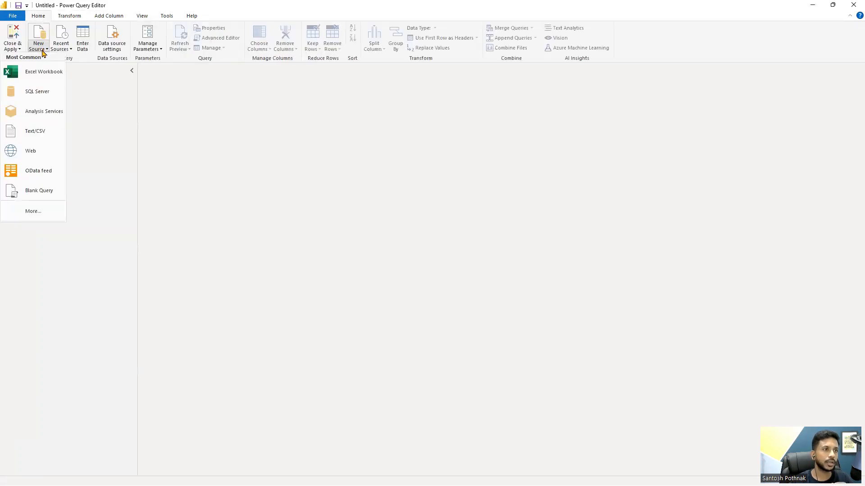
{"action": "left_click", "coordinate": [48, 92]}
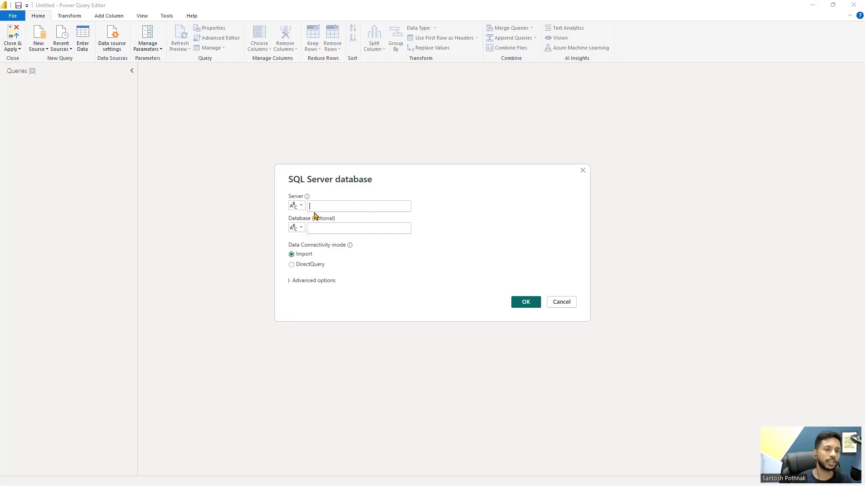
Create a parameter for the server field, named Server Name, with the current value Metaverse.
{"action": "left_click", "coordinate": [302, 206]}
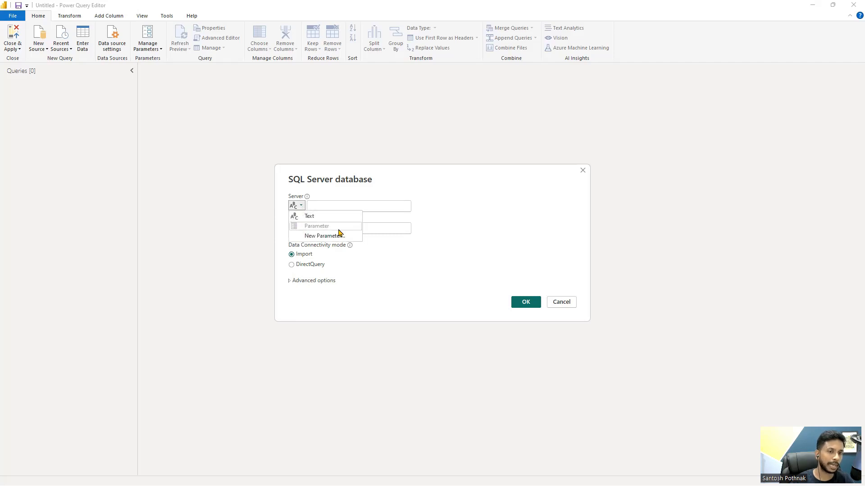
{"action": "left_click", "coordinate": [311, 238]}
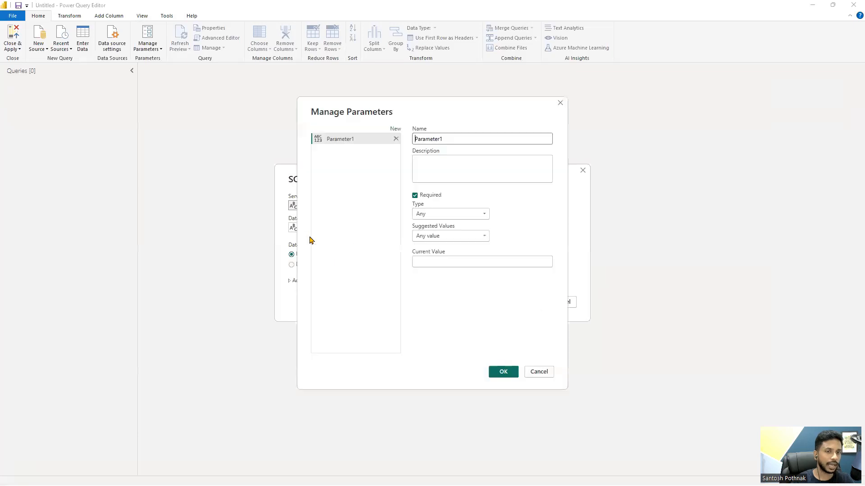
{"action": "left_click_drag", "start_coordinate": [467, 140], "coordinate": [411, 140]}
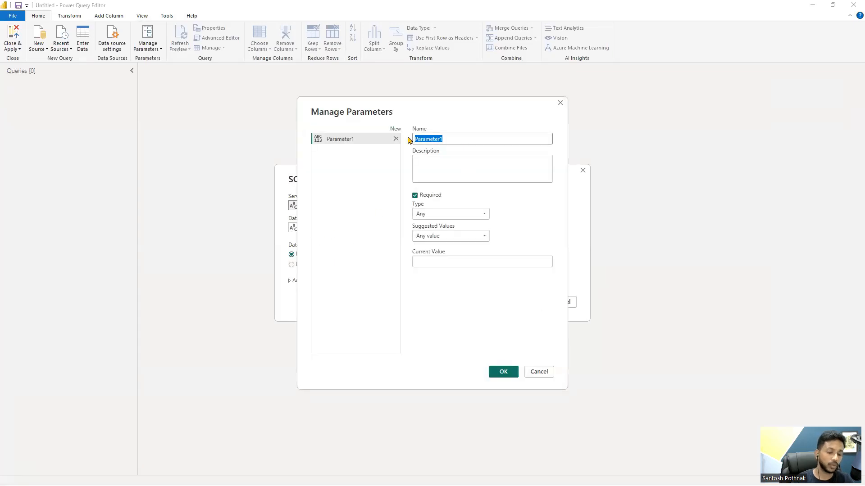
{"action": "type", "text": "Server"}
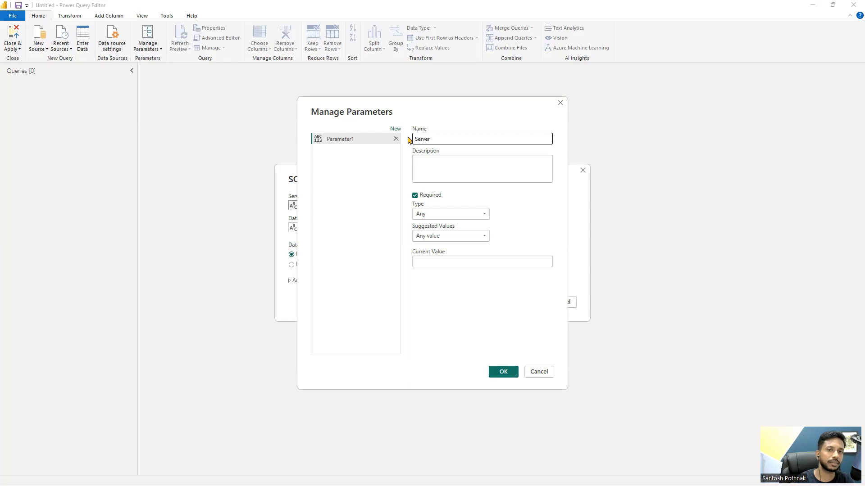
{"action": "type", "text": " Name"}
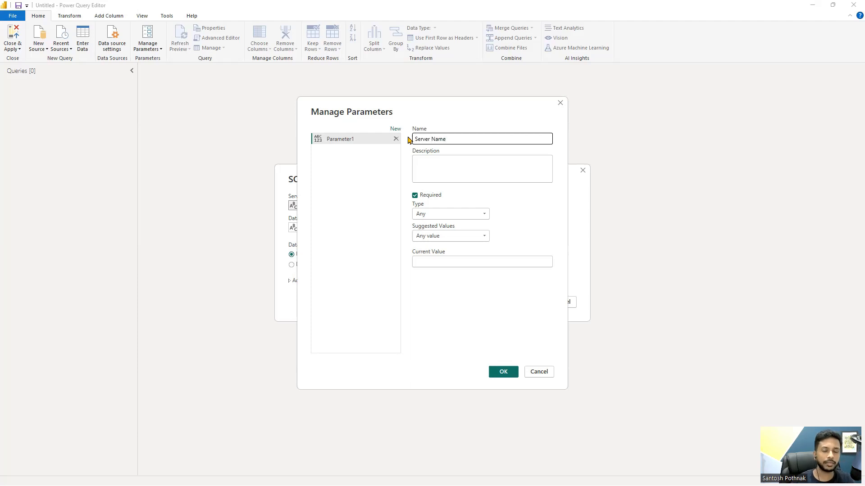
{"action": "left_click", "coordinate": [429, 261]}
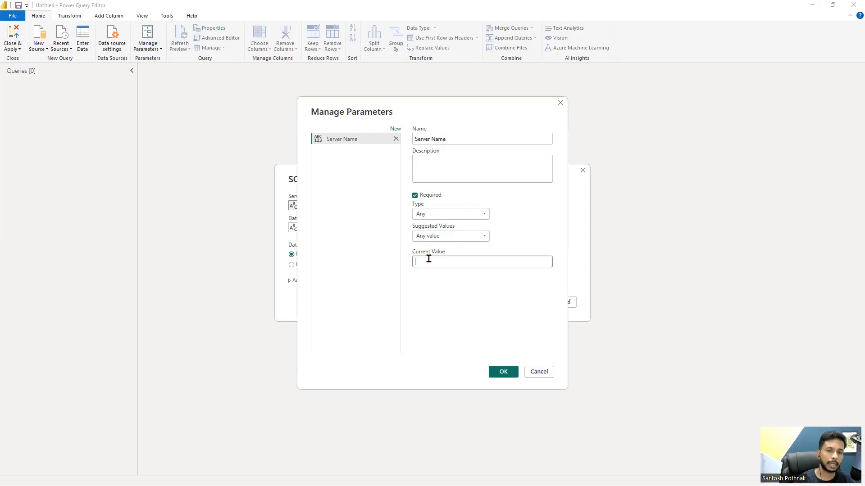
{"action": "type", "text": "Metaverse"}
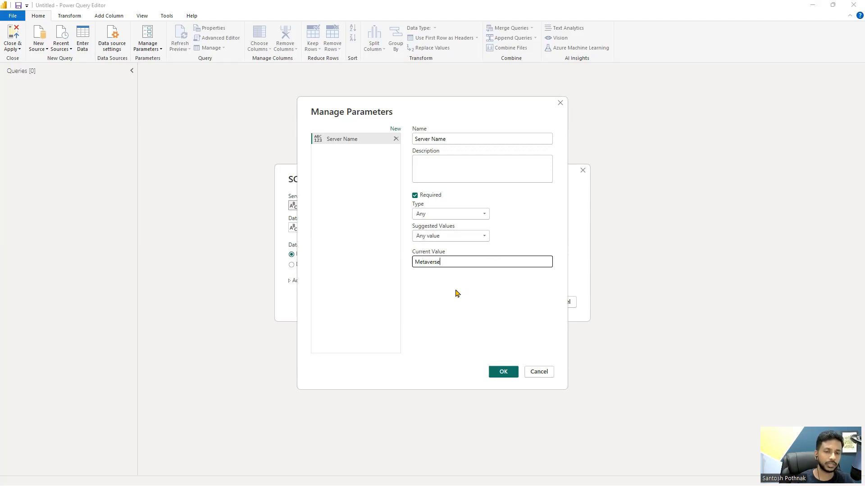
{"action": "left_click", "coordinate": [507, 371]}
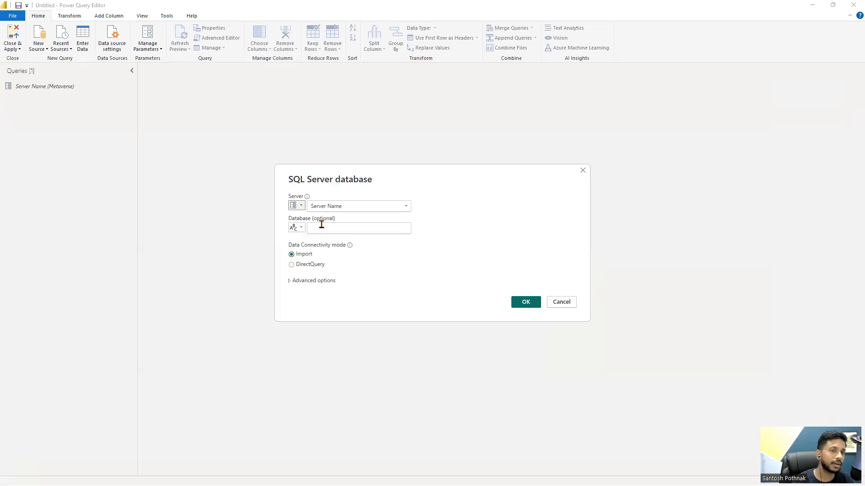
{"action": "left_click", "coordinate": [299, 228]}
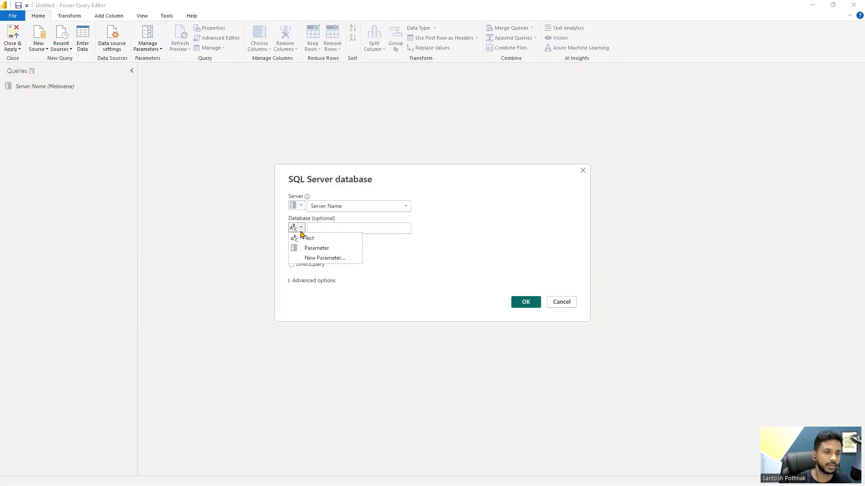
{"action": "left_click", "coordinate": [306, 249]}
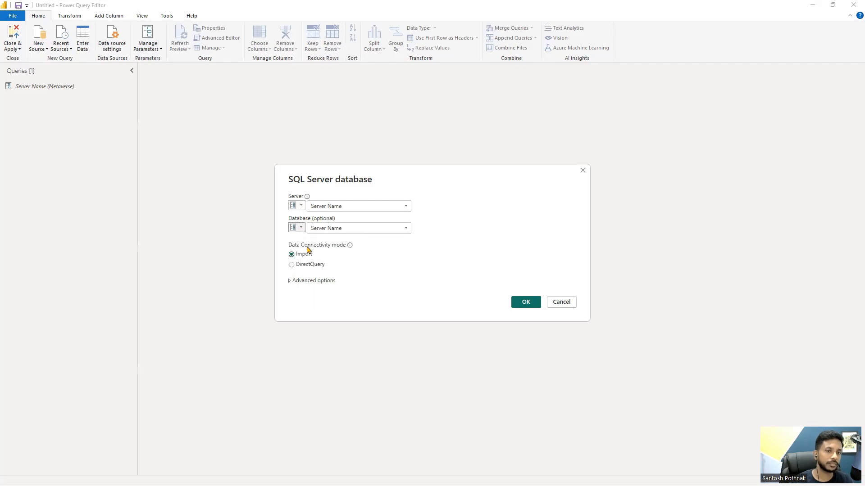
{"action": "left_click", "coordinate": [346, 230]}
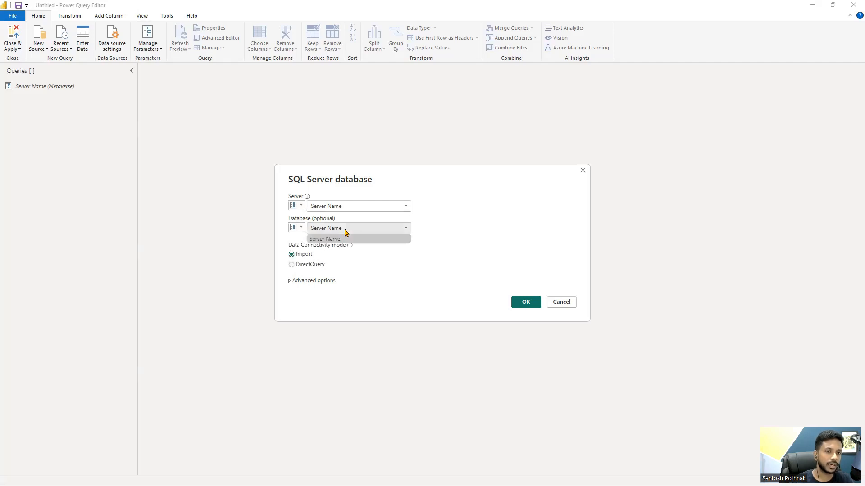
Create a parameter for the database field, named Database Name, with the current value AdventureWorksDW2022.
{"action": "left_click", "coordinate": [299, 227]}
{"action": "left_click", "coordinate": [308, 259]}
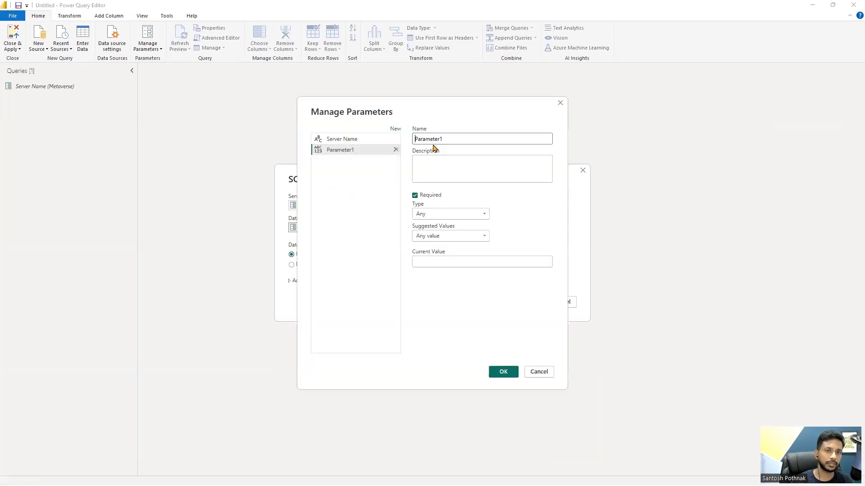
{"action": "double_click", "coordinate": [428, 138]}
{"action": "type", "text": "Database Name"}
{"action": "left_click", "coordinate": [419, 262]}
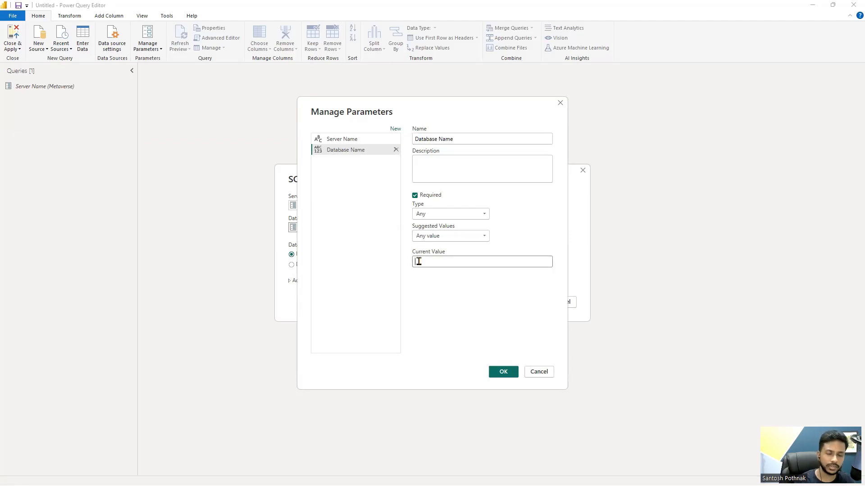
{"action": "type", "text": "Adve"}
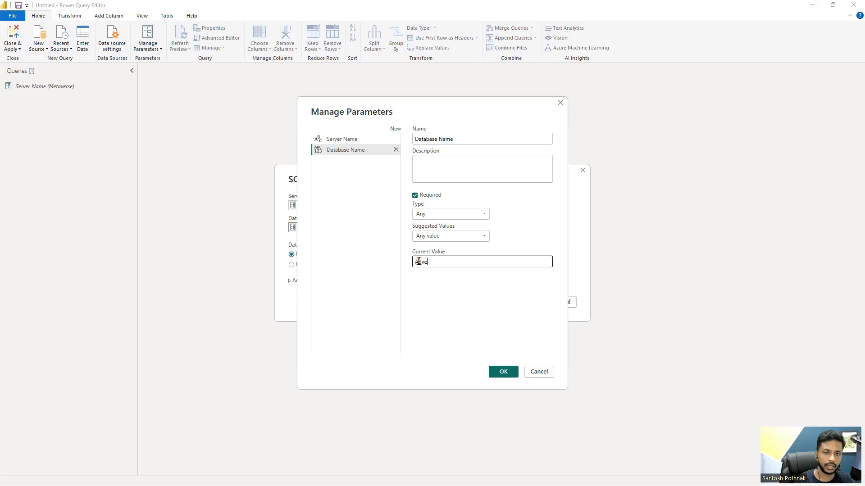
{"action": "type", "text": "ntureWorks"}
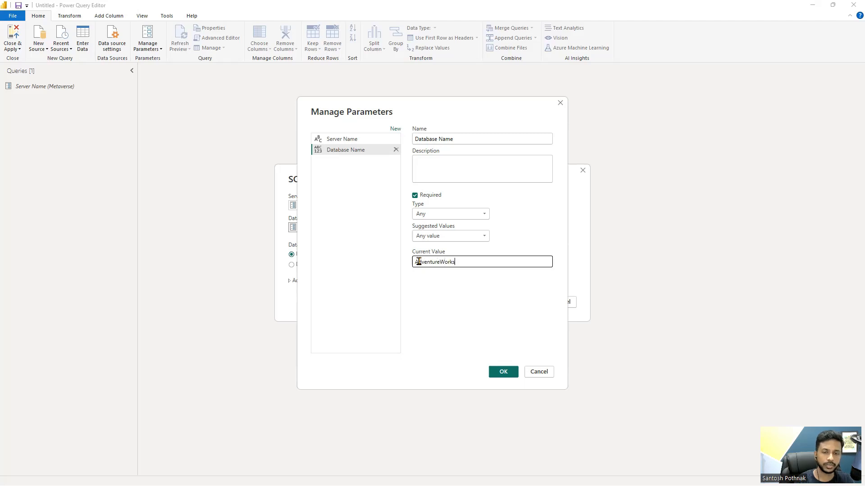
{"action": "type", "text": "DW2022"}
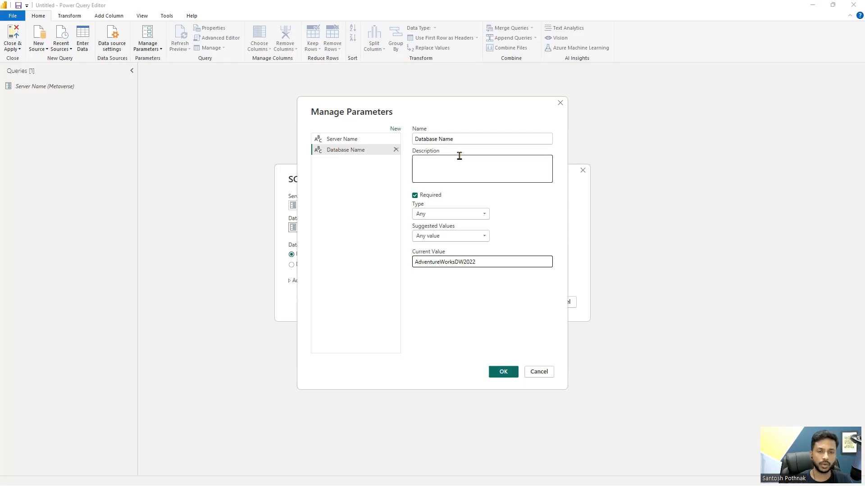
{"action": "left_click", "coordinate": [509, 374]}
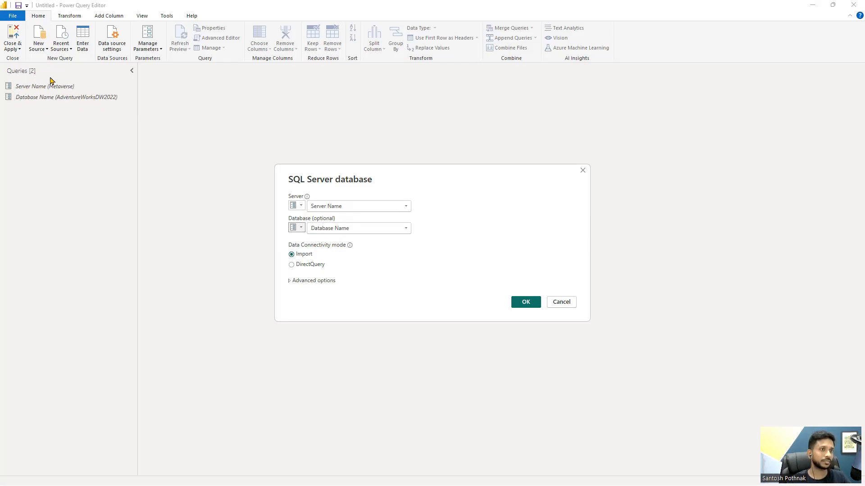
Connect to the parameterized SQL Server database in Import mode and load the DimEmployee table as a query.
{"action": "left_click", "coordinate": [523, 305]}
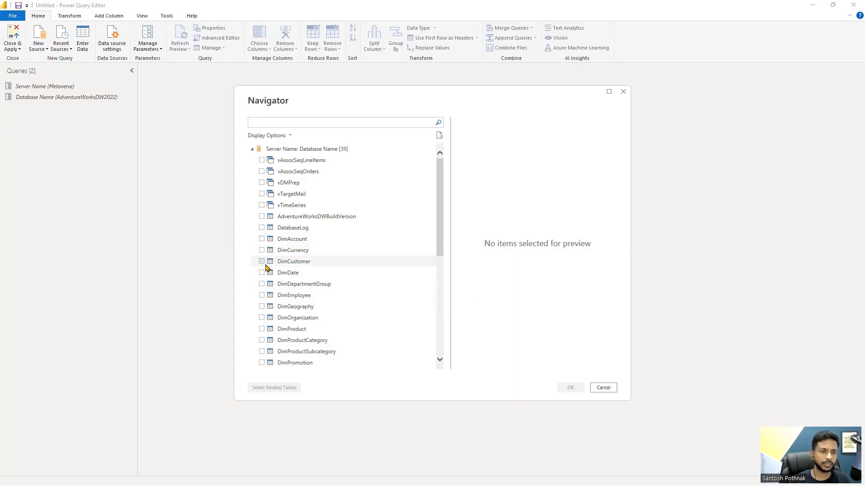
{"action": "left_click", "coordinate": [262, 295]}
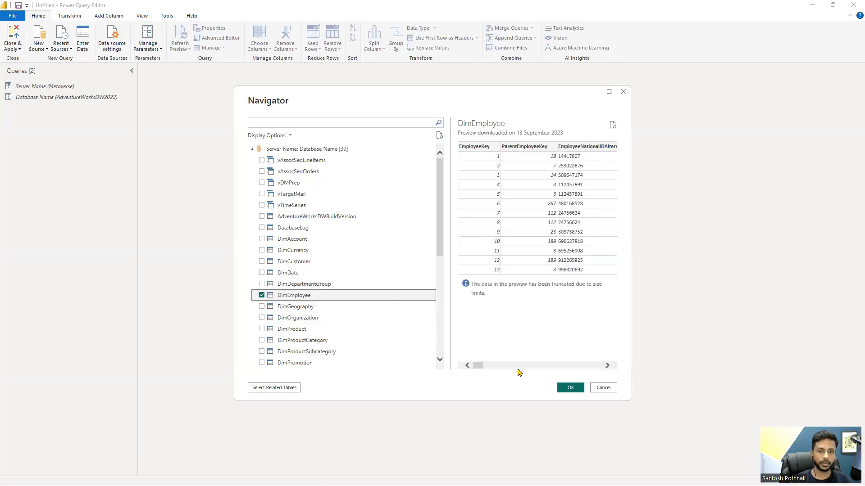
{"action": "left_click", "coordinate": [569, 388]}
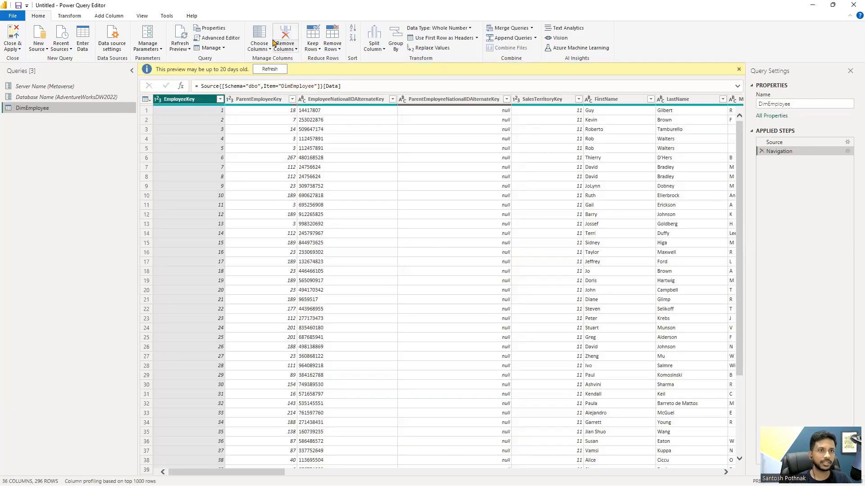
Inspect the DimEmployee query's M code, checking the Server Name and Database Name parameter references in its Source step, and close it without changes.
{"action": "left_click", "coordinate": [227, 42]}
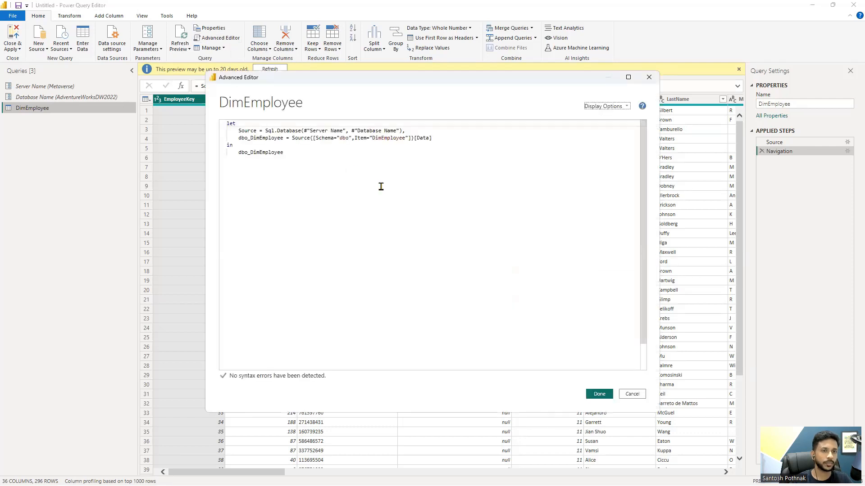
{"action": "left_click_drag", "start_coordinate": [309, 131], "coordinate": [395, 129]}
{"action": "left_click", "coordinate": [353, 148]}
{"action": "left_click_drag", "start_coordinate": [301, 131], "coordinate": [349, 131]}
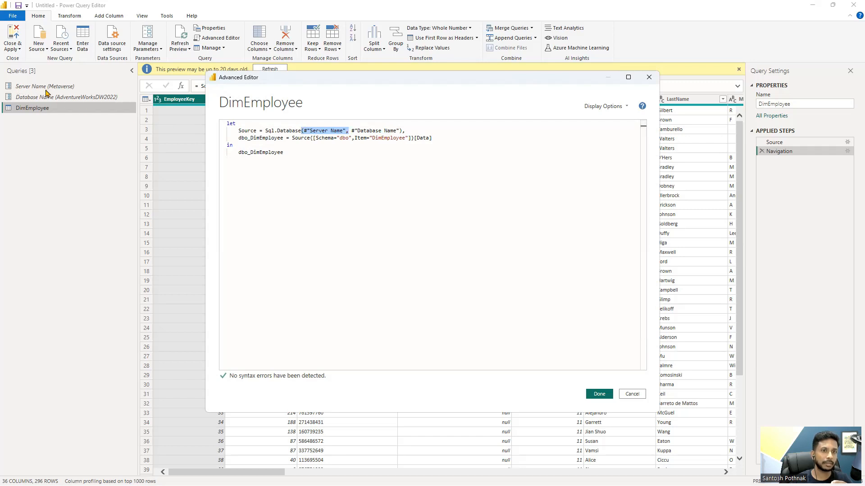
{"action": "left_click", "coordinate": [336, 145]}
{"action": "left_click_drag", "start_coordinate": [351, 131], "coordinate": [398, 130]}
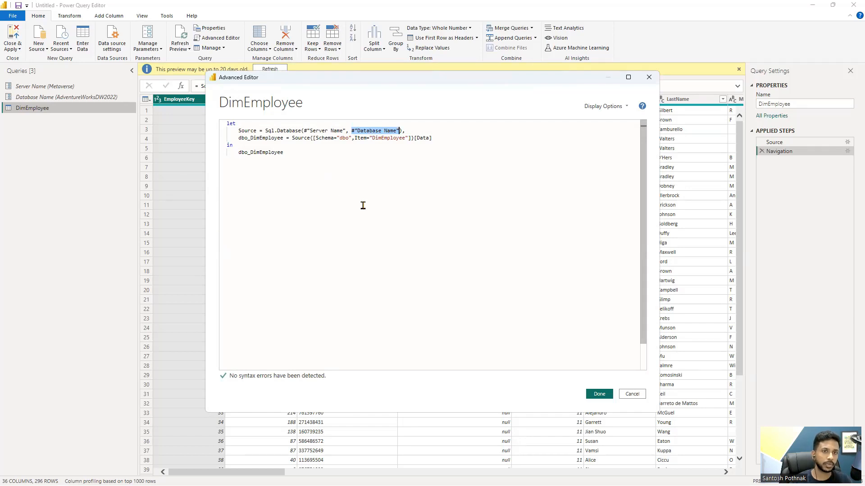
{"action": "left_click", "coordinate": [629, 393]}
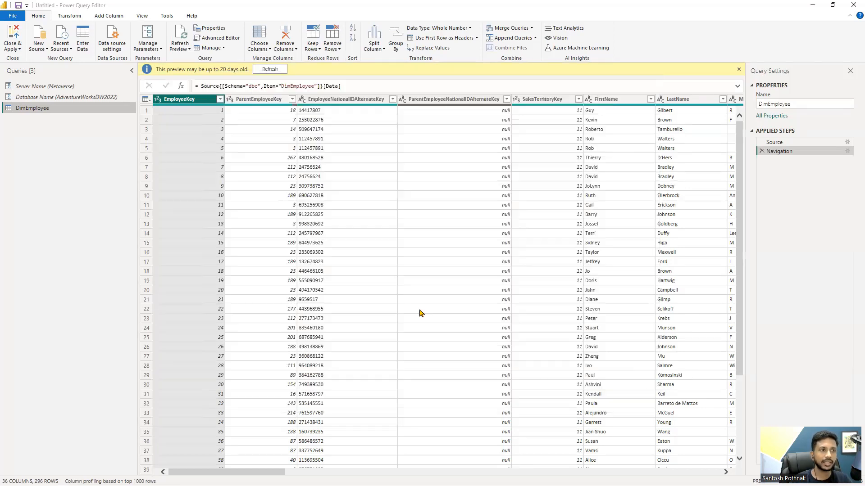
Review the current values of the Server Name and Database Name parameters, and check the Always allow setting for parameters.
{"action": "left_click", "coordinate": [63, 86]}
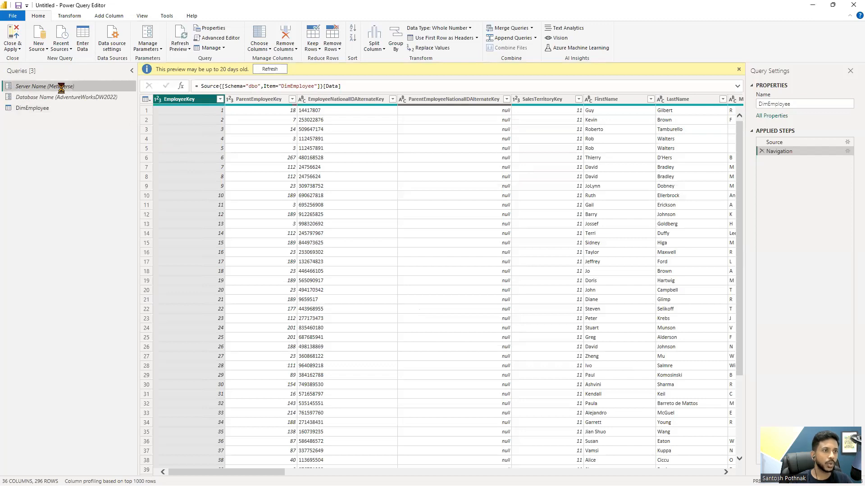
{"action": "left_click_drag", "start_coordinate": [198, 89], "coordinate": [133, 92]}
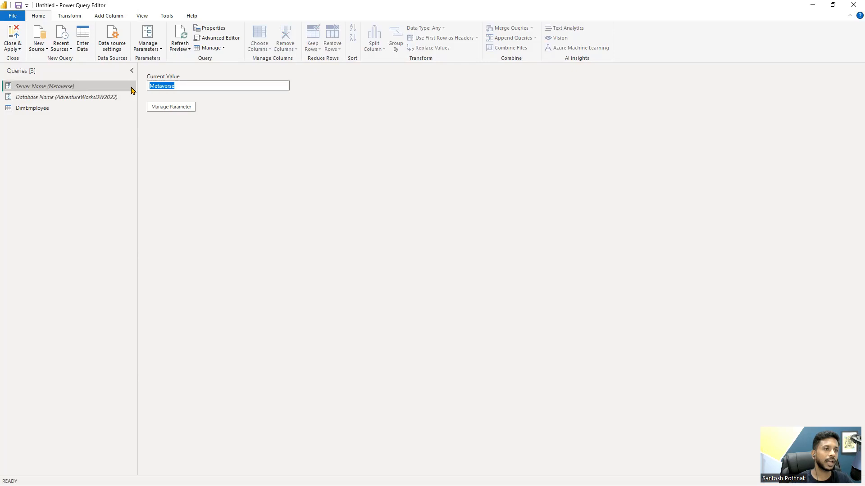
{"action": "left_click", "coordinate": [115, 96]}
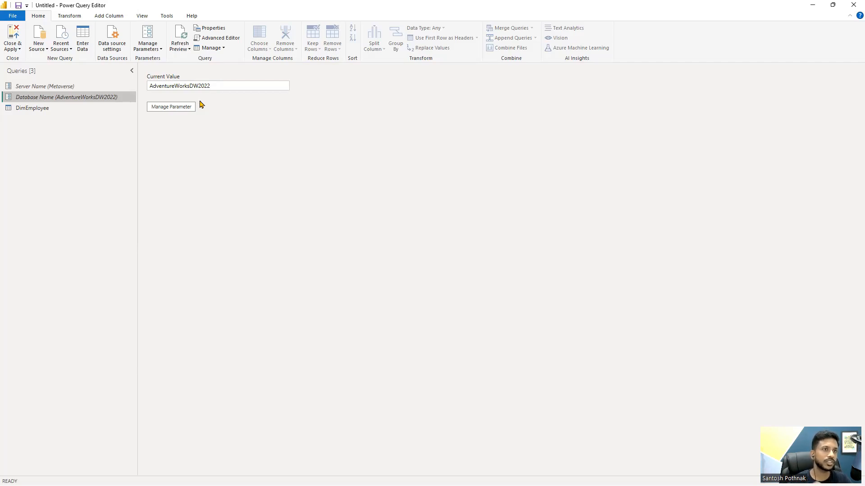
{"action": "left_click", "coordinate": [143, 17]}
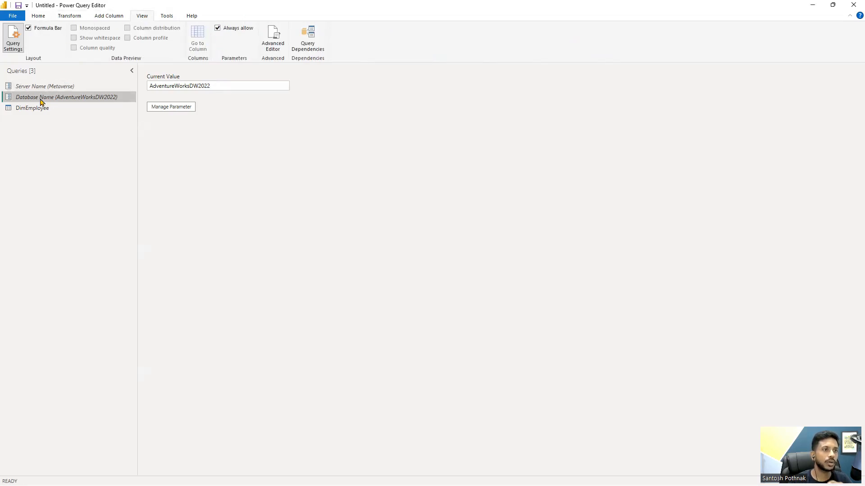
Apply the query changes and close the Power Query Editor to load DimEmployee into the report.
{"action": "left_click", "coordinate": [37, 16]}
{"action": "left_click", "coordinate": [19, 49]}
{"action": "left_click", "coordinate": [18, 50]}
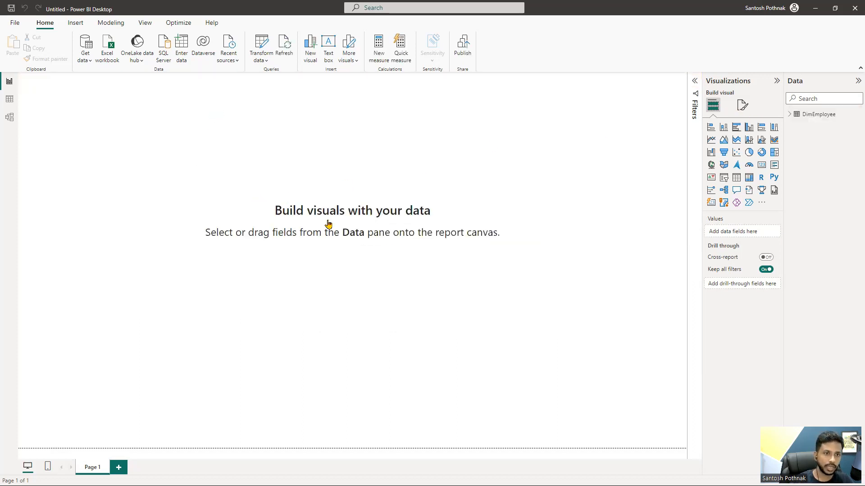
Try entering Production as the Server Name in the report's parameter settings, and discard the edit.
{"action": "left_click", "coordinate": [264, 61]}
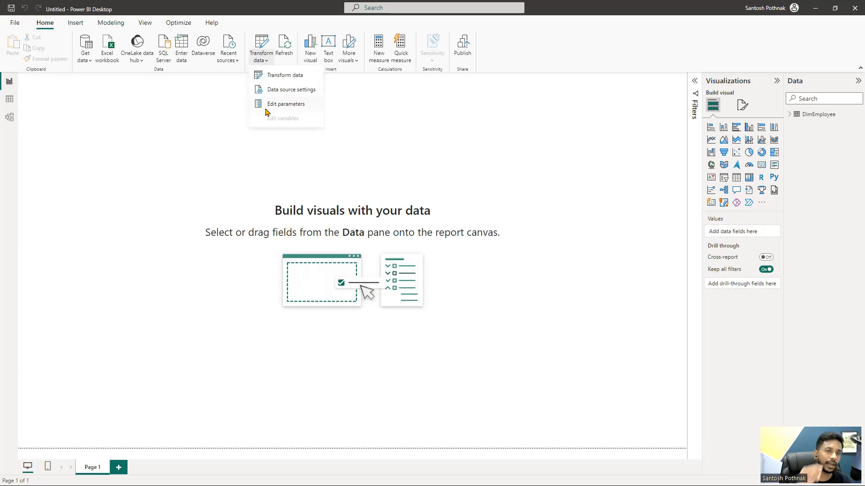
{"action": "left_click", "coordinate": [297, 104]}
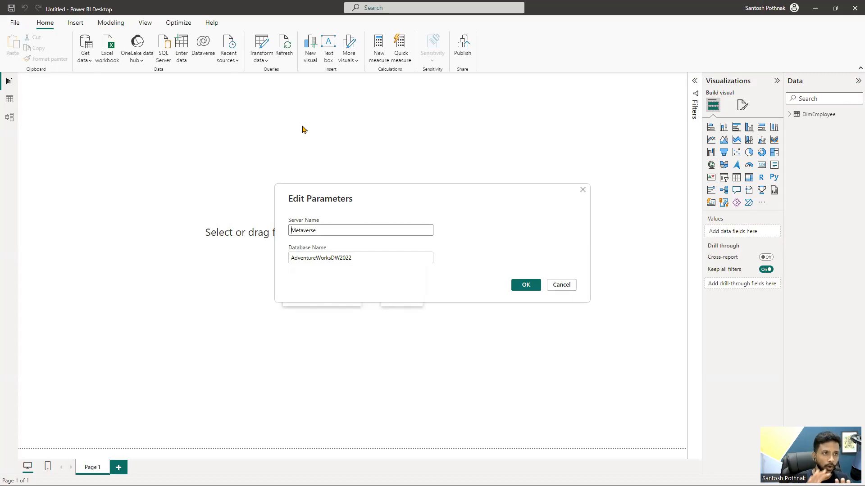
{"action": "left_click_drag", "start_coordinate": [329, 230], "coordinate": [270, 230]}
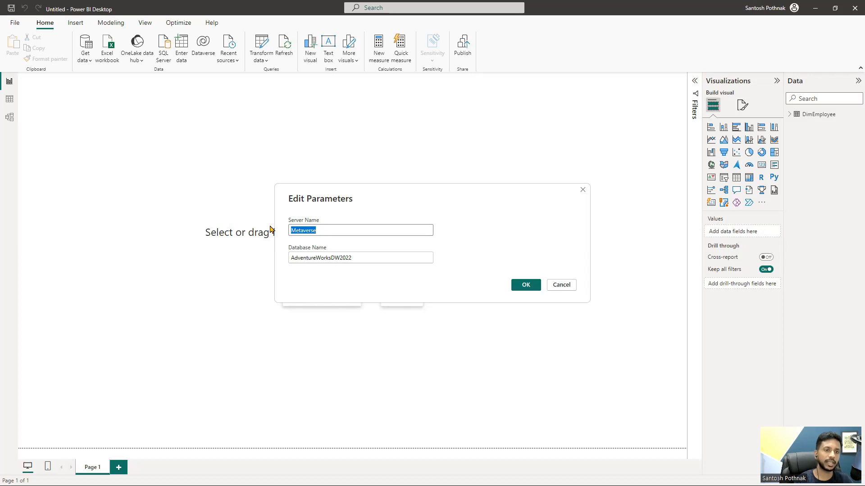
{"action": "type", "text": "Production"}
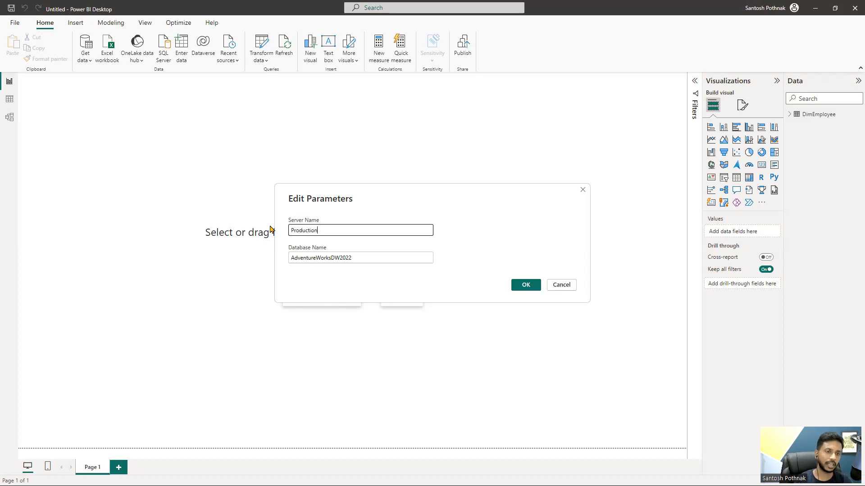
{"action": "left_click_drag", "start_coordinate": [366, 259], "coordinate": [265, 260]}
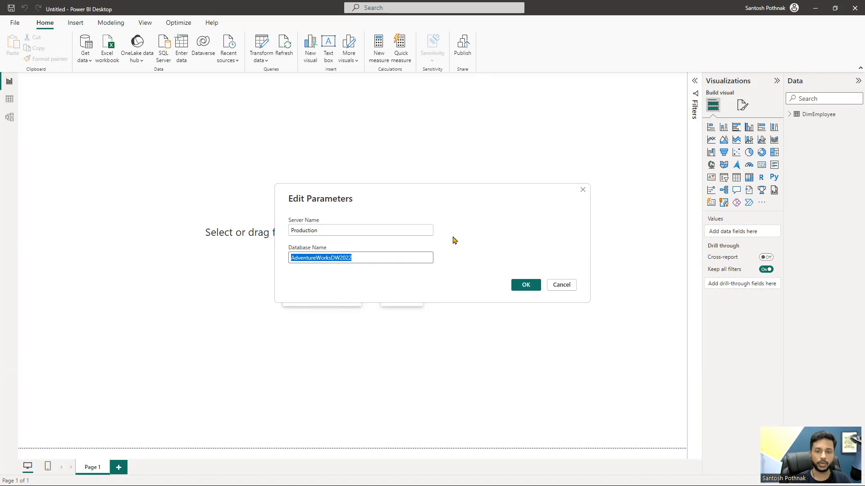
{"action": "left_click", "coordinate": [560, 284]}
Reopen the Power Query Editor from the report.
{"action": "left_click", "coordinate": [259, 48]}
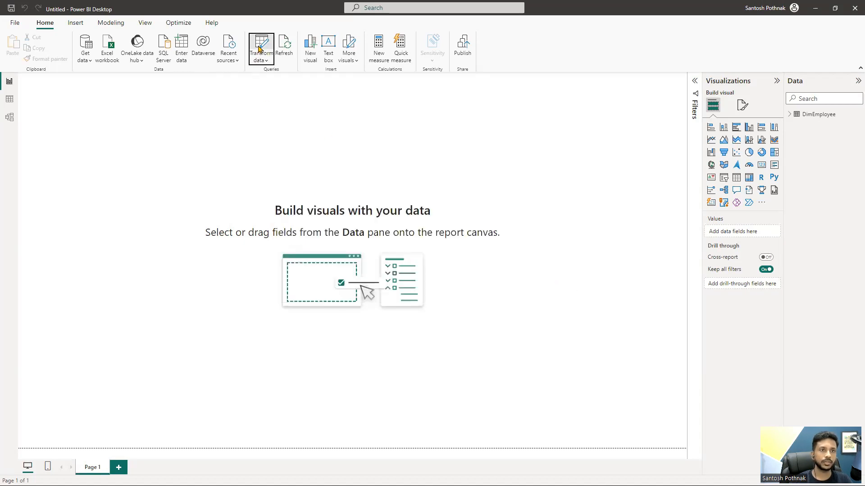